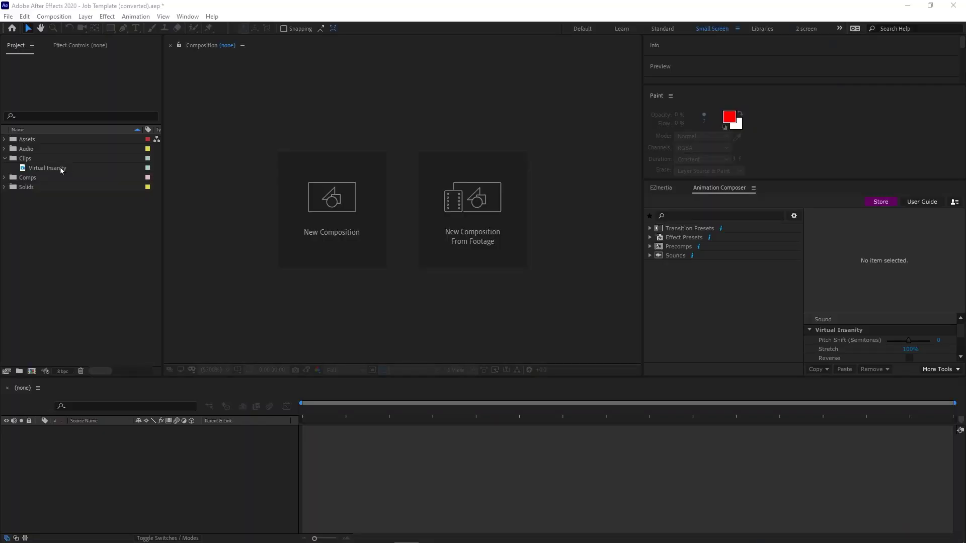
Make a comp from the Virtual Insanity clip, duplicate its layer, and rename the top copy 'Virtual Insanity 2'
left_click_drag(60, 169, 382, 463)
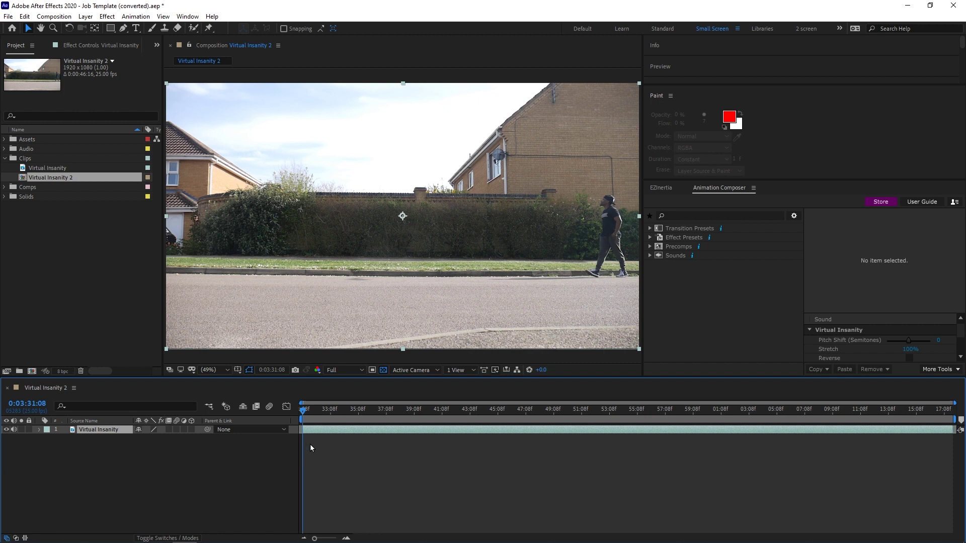
key("ctrl+d")
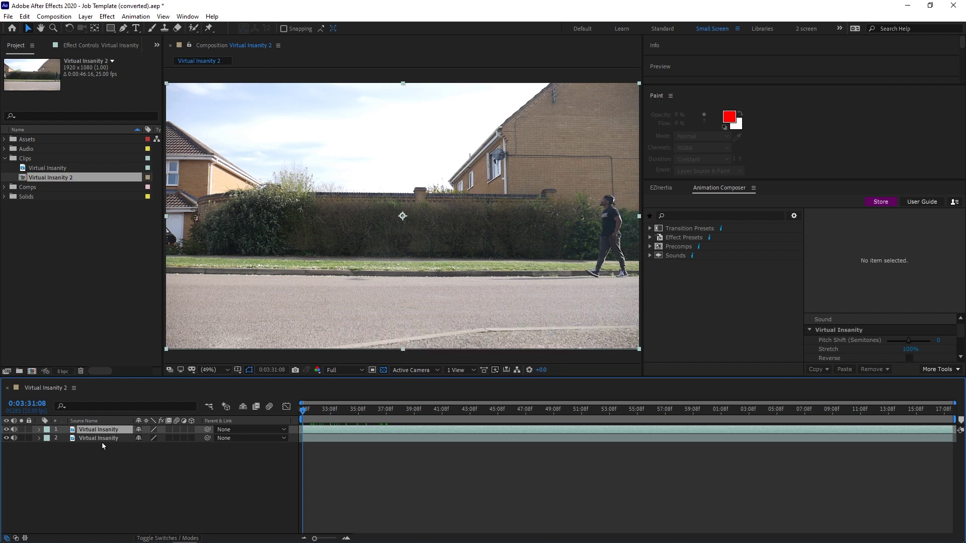
key("Return")
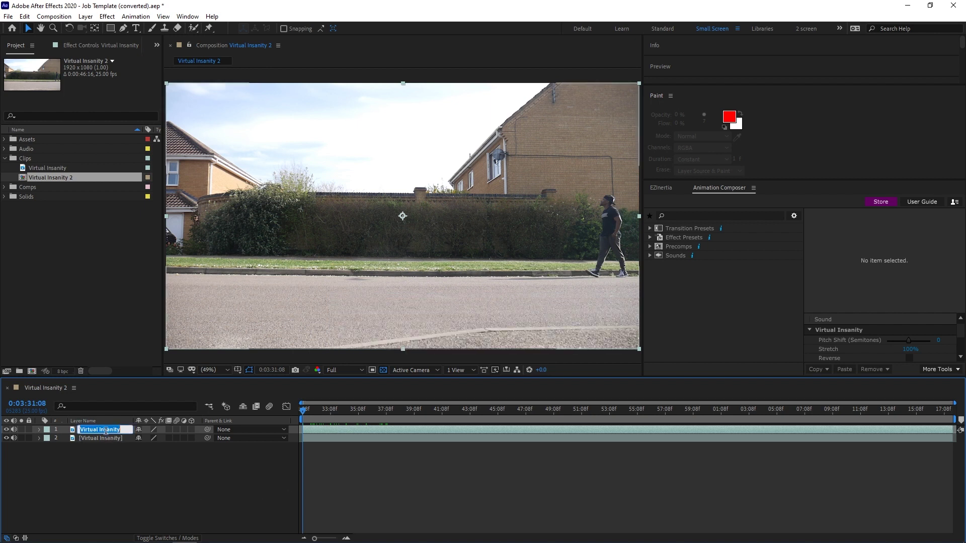
key("Right")
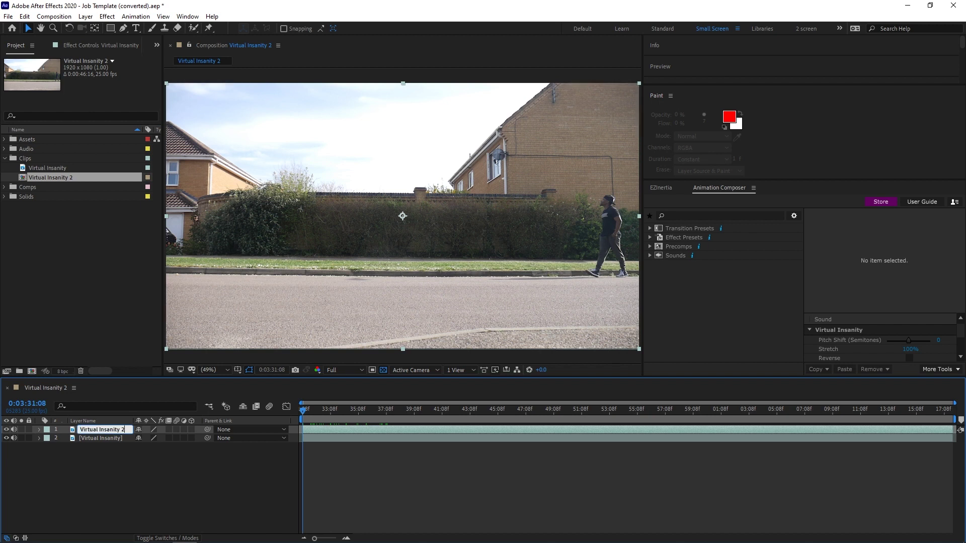
left_click(349, 477)
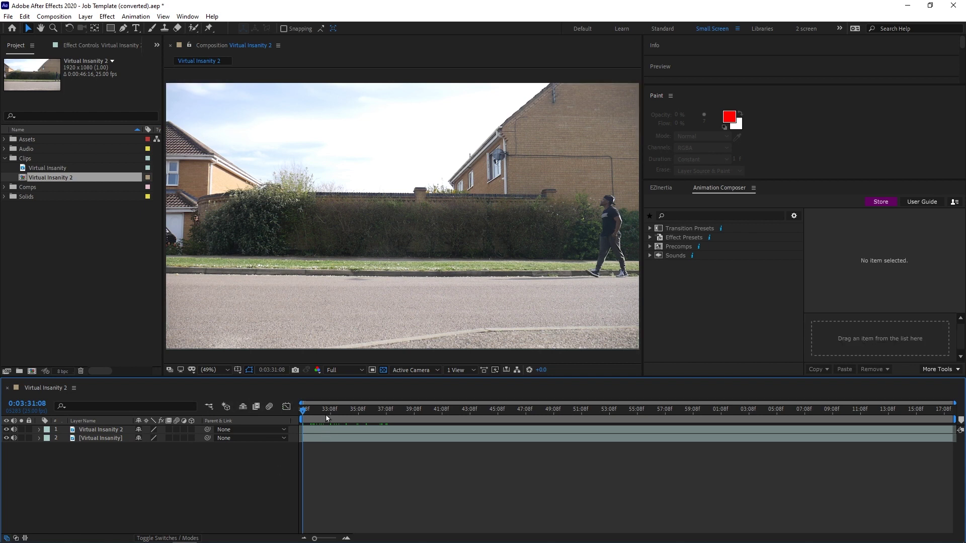
Freeze the top Virtual Insanity 2 layer at the mid-jump frame 0:03:48:02 with Time > Freeze Frame
left_click_drag(330, 409, 537, 395)
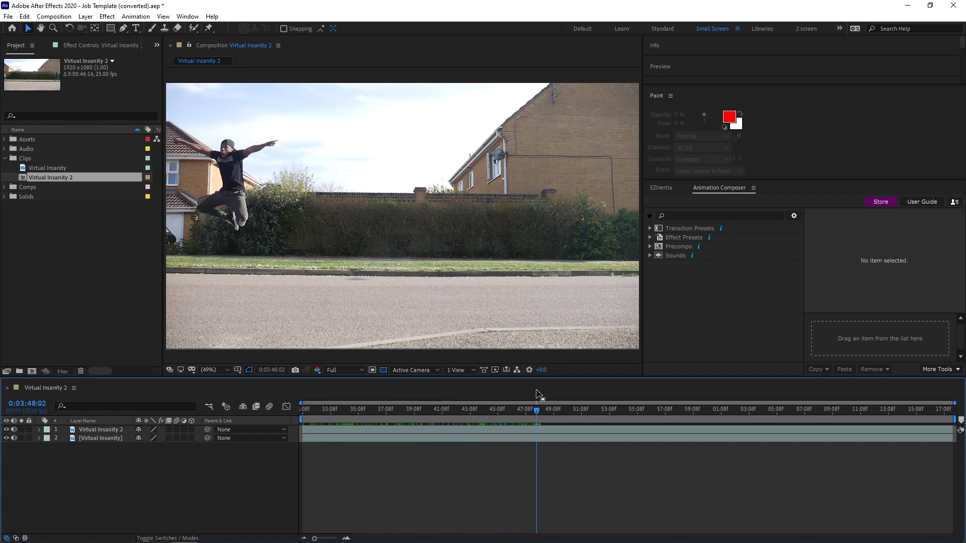
left_click(529, 431)
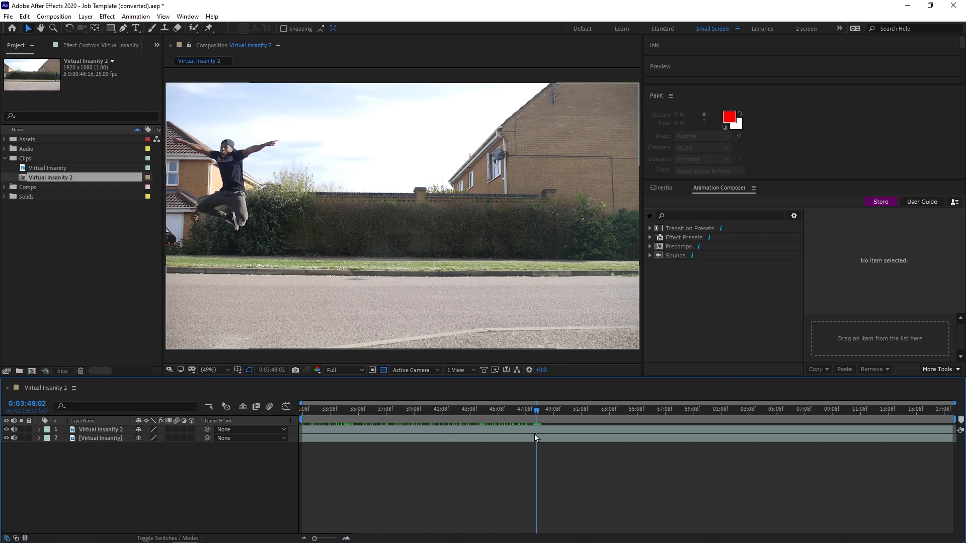
right_click(539, 430)
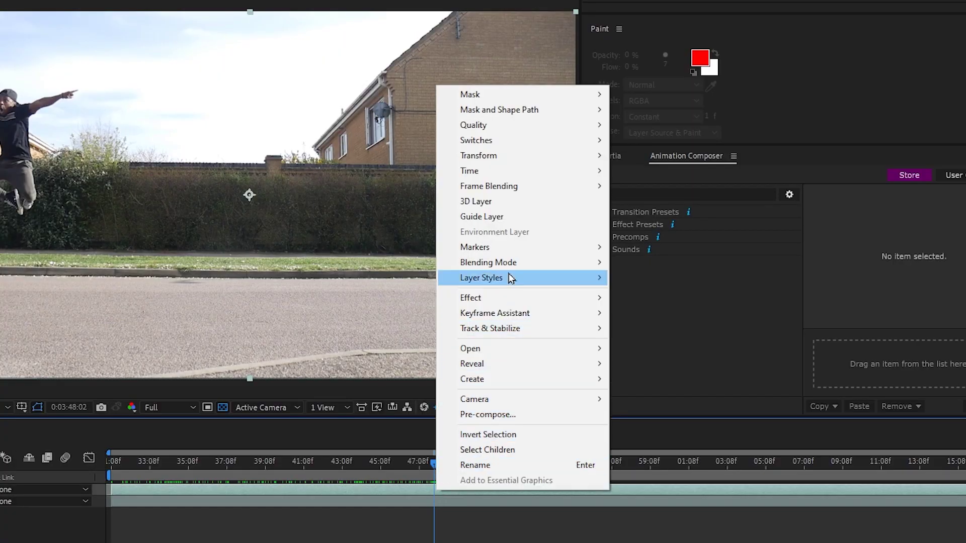
mouse_move(509, 173)
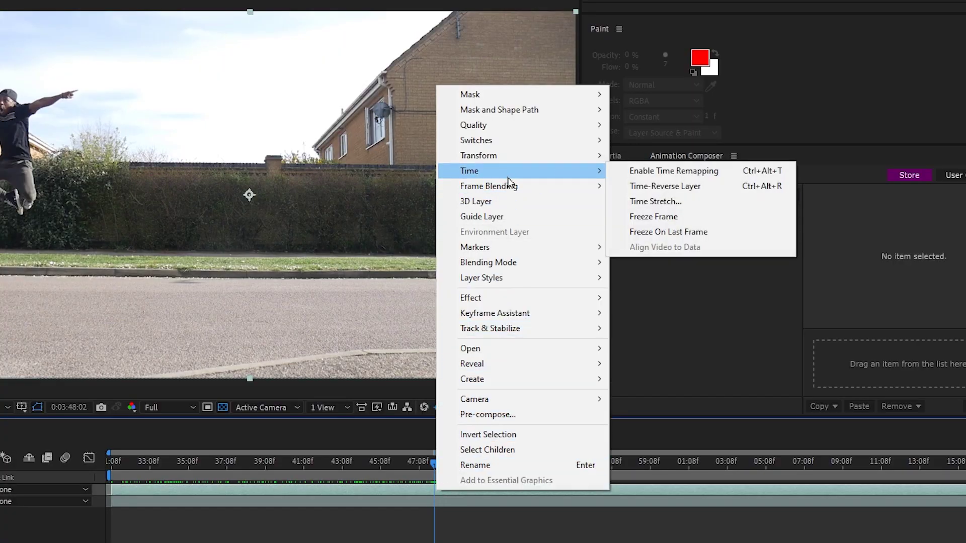
left_click(649, 218)
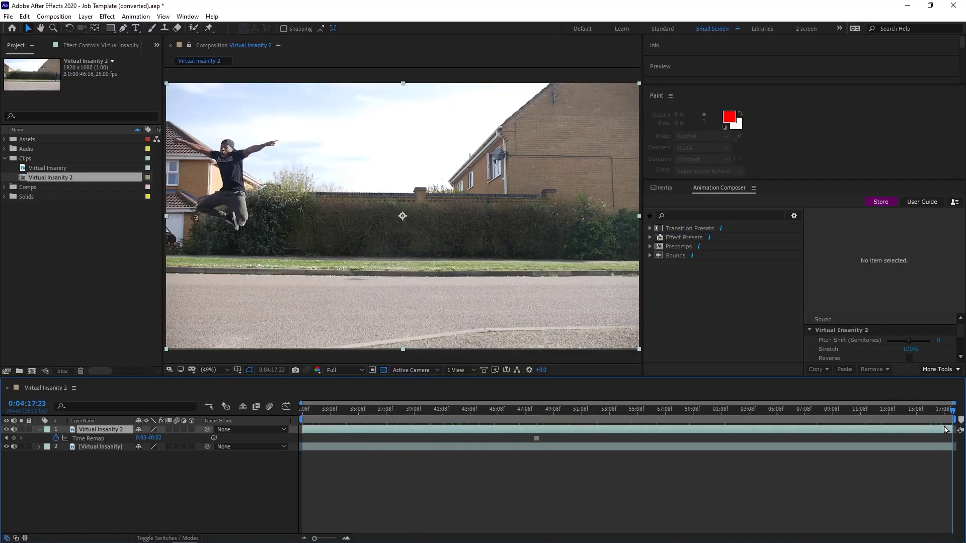
Return to the jump frame, pick the Pen tool, and maximize the viewer zoomed to 100%
left_click_drag(539, 411, 537, 410)
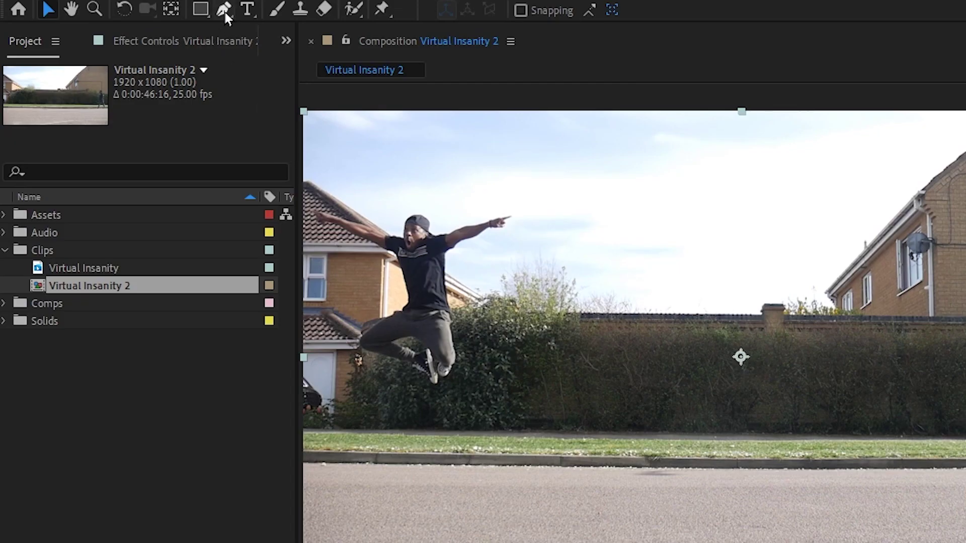
left_click(224, 10)
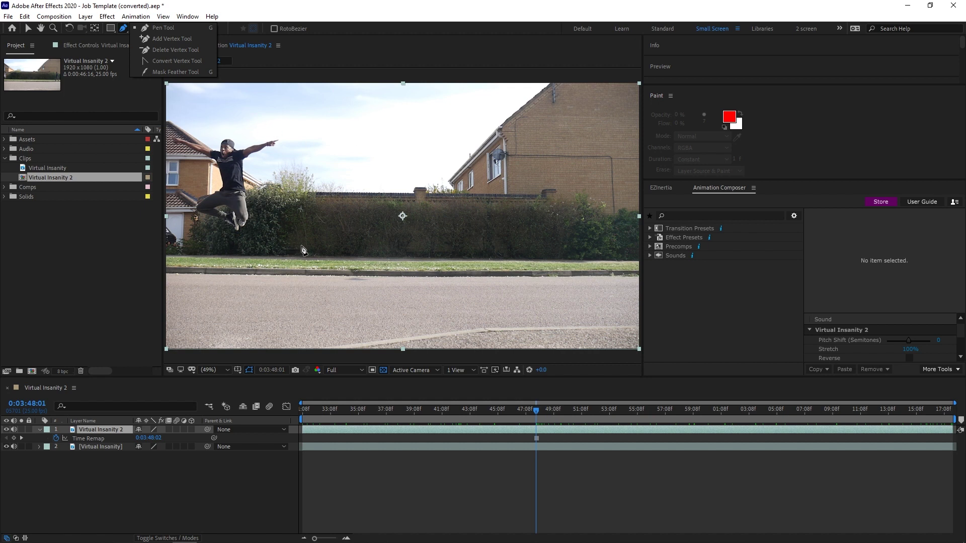
key("period")
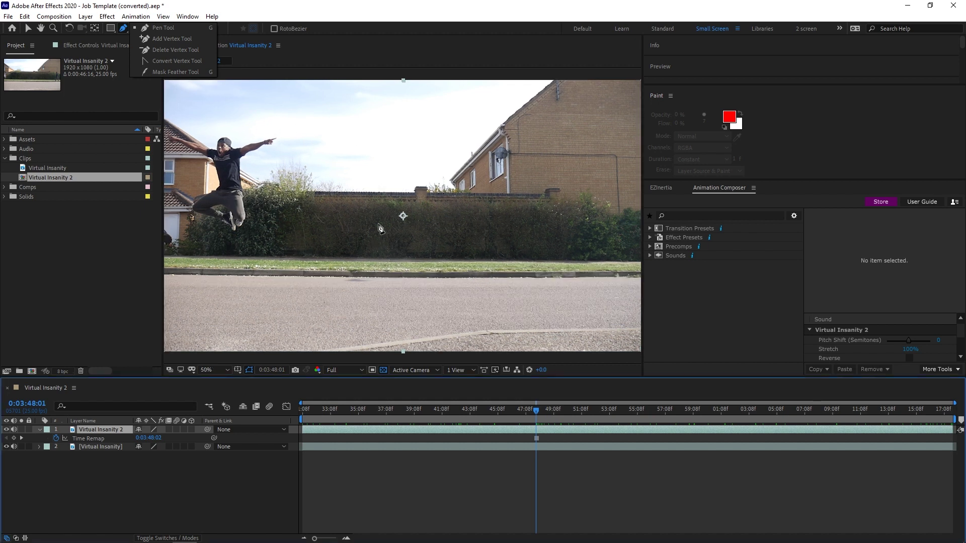
key("grave")
key("period")
key("period")
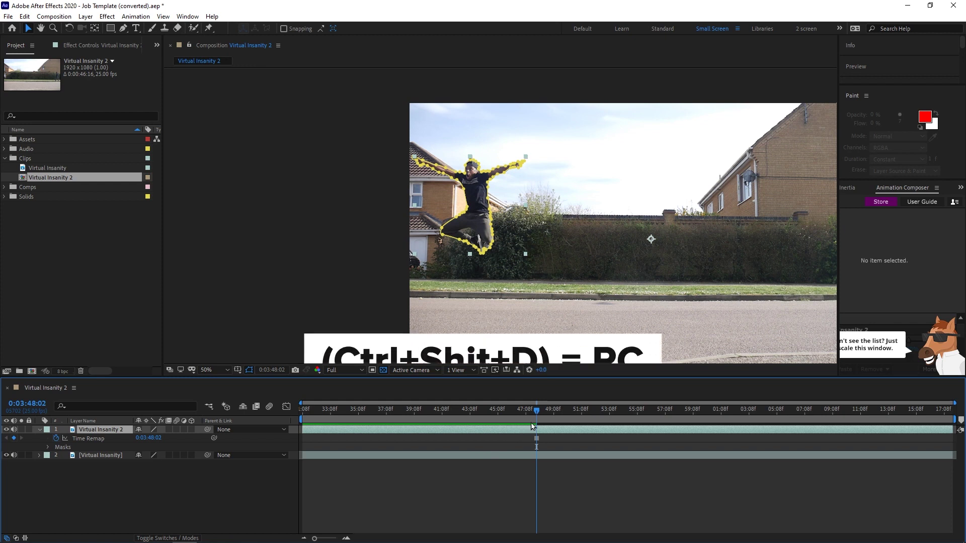
Split the frozen layer at the jump frame, delete the later part, and preview the clone effect
key("ctrl+shift+d")
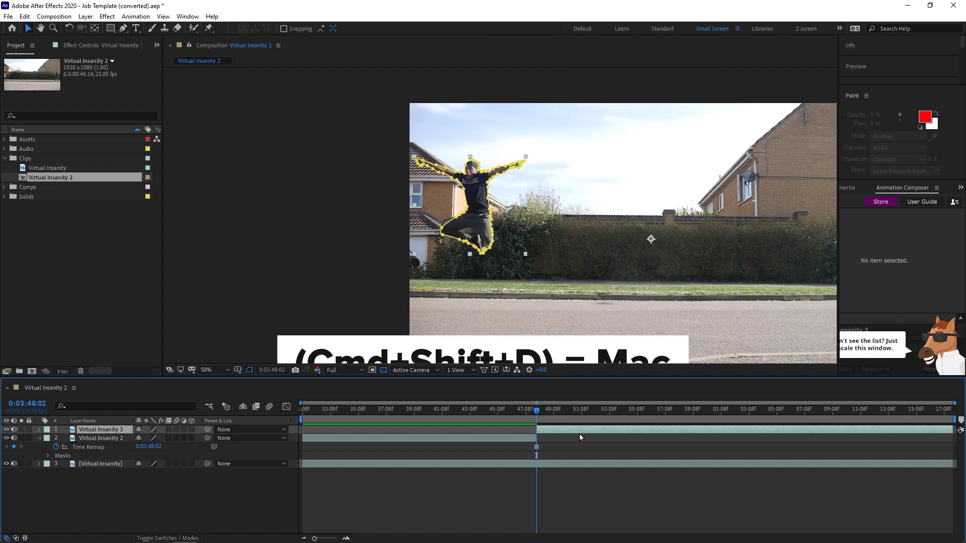
key("Delete")
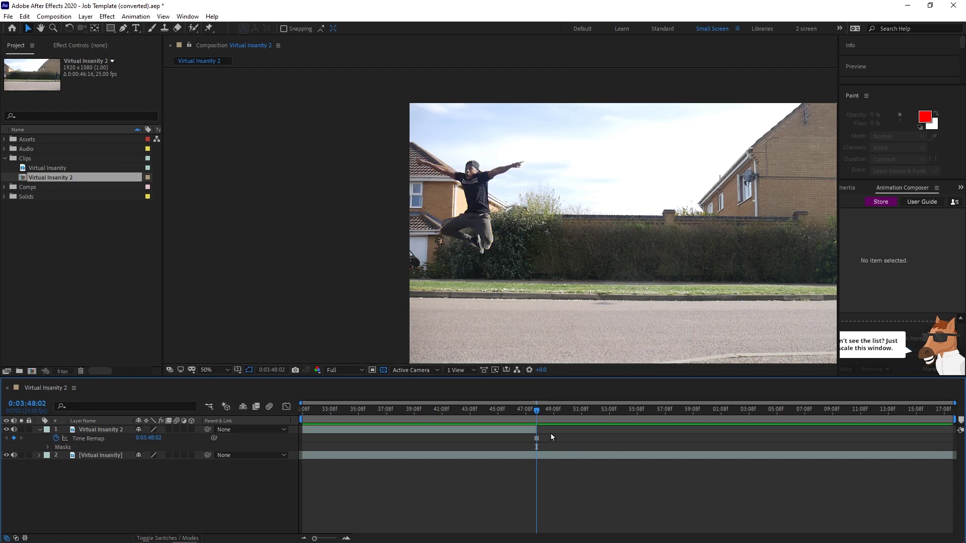
left_click(506, 409)
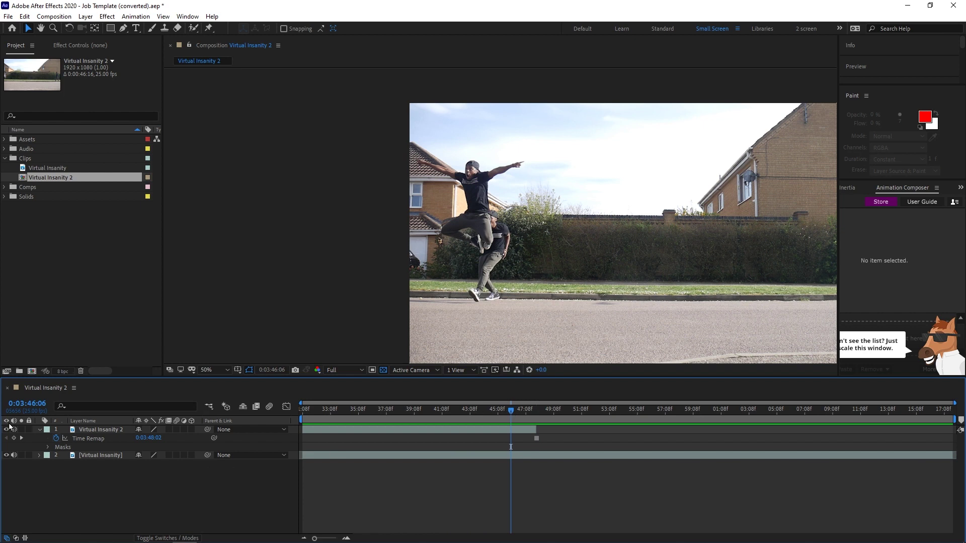
key("space")
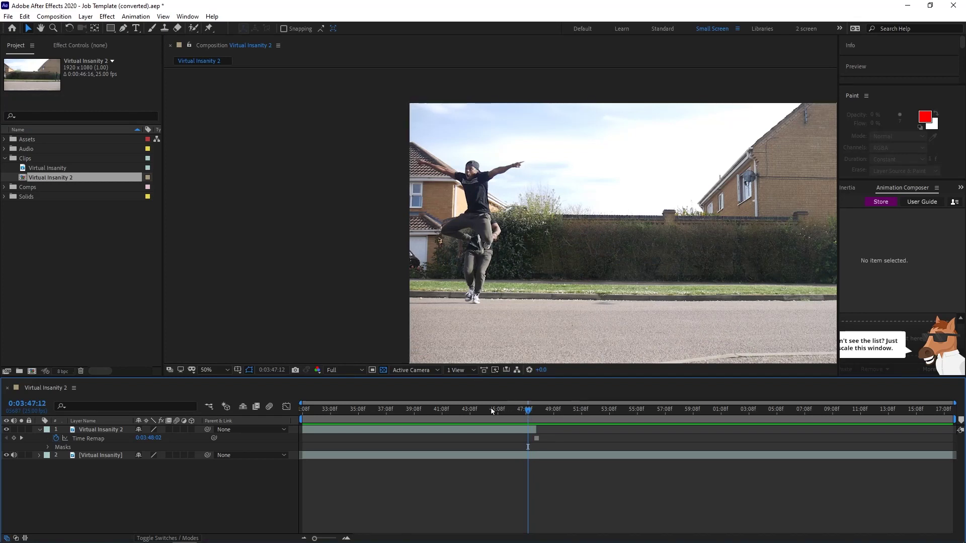
Select the frozen layer, switch to the Pen tool, and zoom to 200% on the figure's legs
left_click_drag(524, 431, 526, 431)
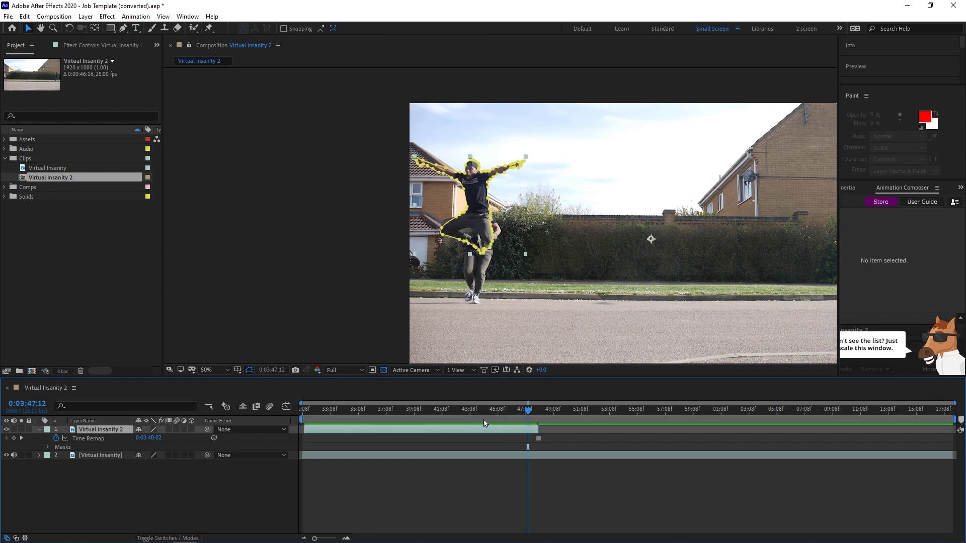
left_click(123, 28)
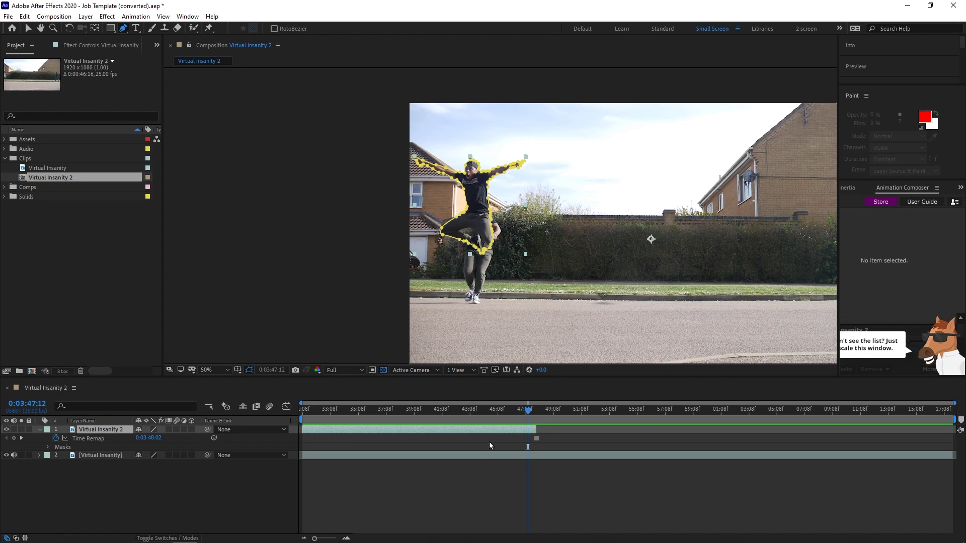
key("period")
key("period")
key("period")
key("period")
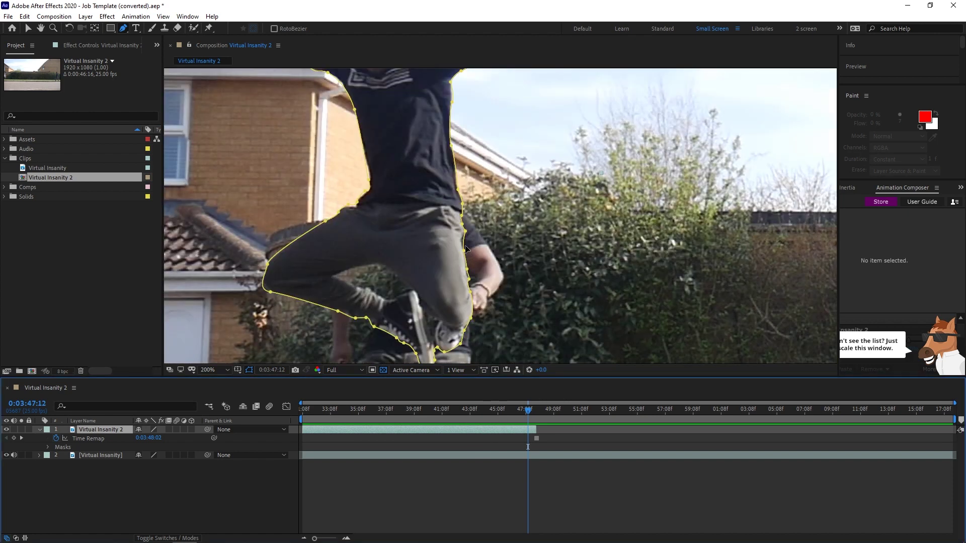
left_click_drag(405, 262, 420, 201)
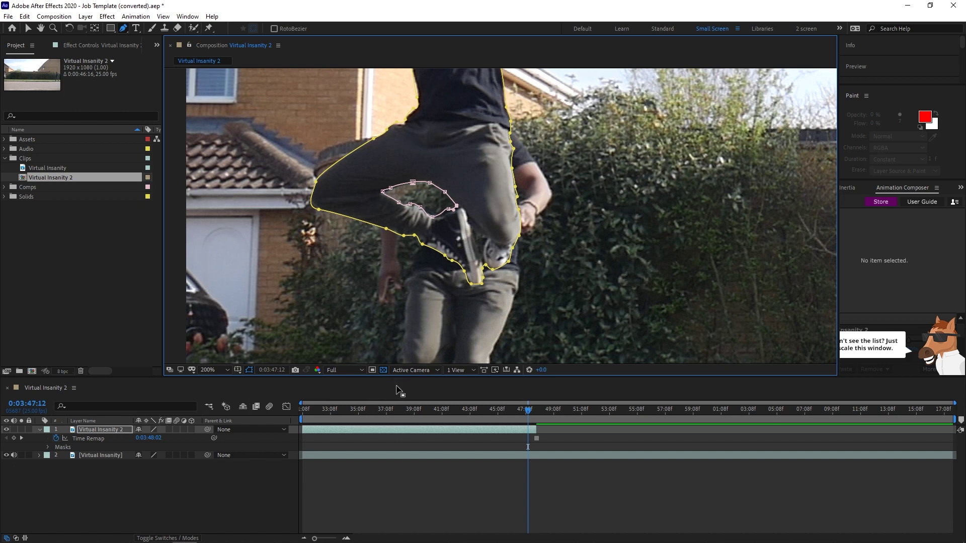
Reveal the layer's masks and set Mask 2's mode to Subtract
key("m")
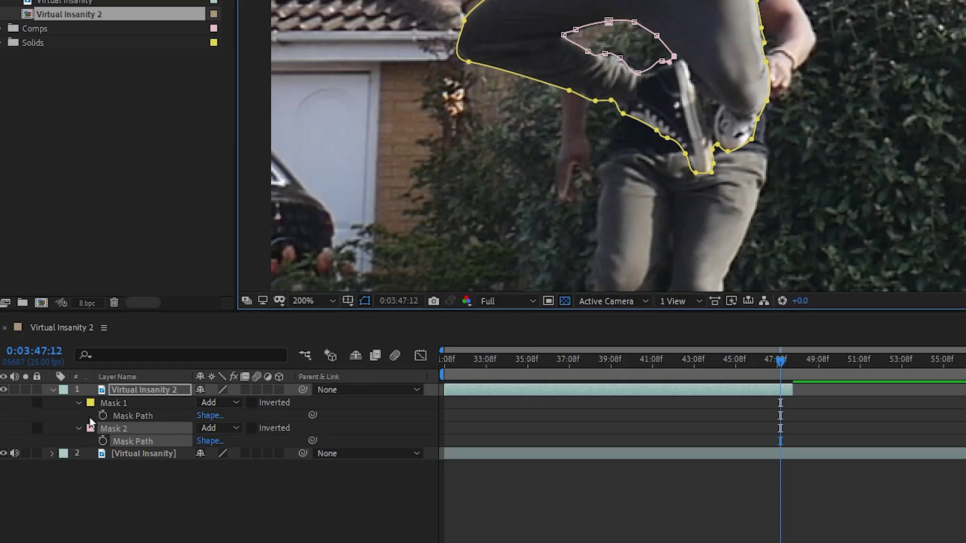
left_click(157, 433)
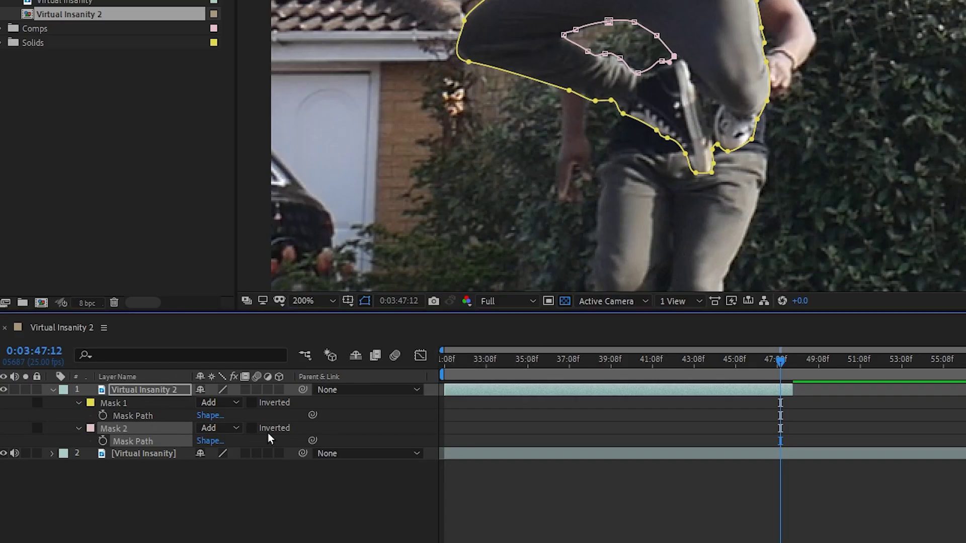
left_click(233, 434)
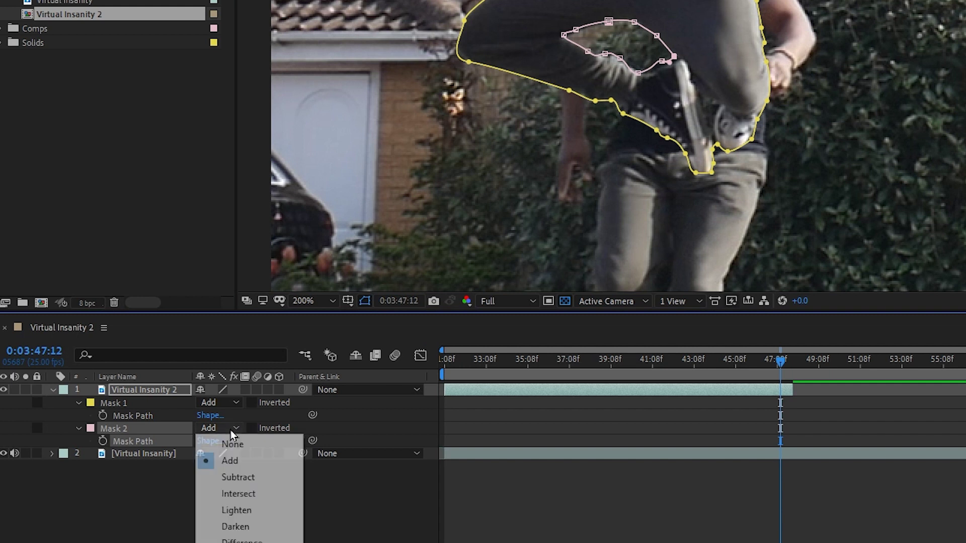
left_click(253, 483)
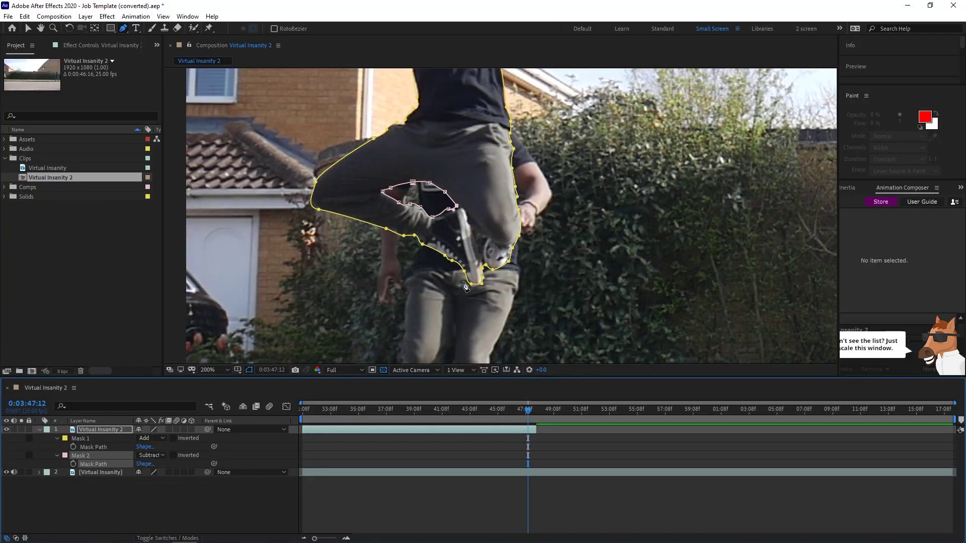
Zoom back out and preview the composite from 0:03:45:03
left_click(497, 409)
key("comma")
scroll(491, 310, "down", 2)
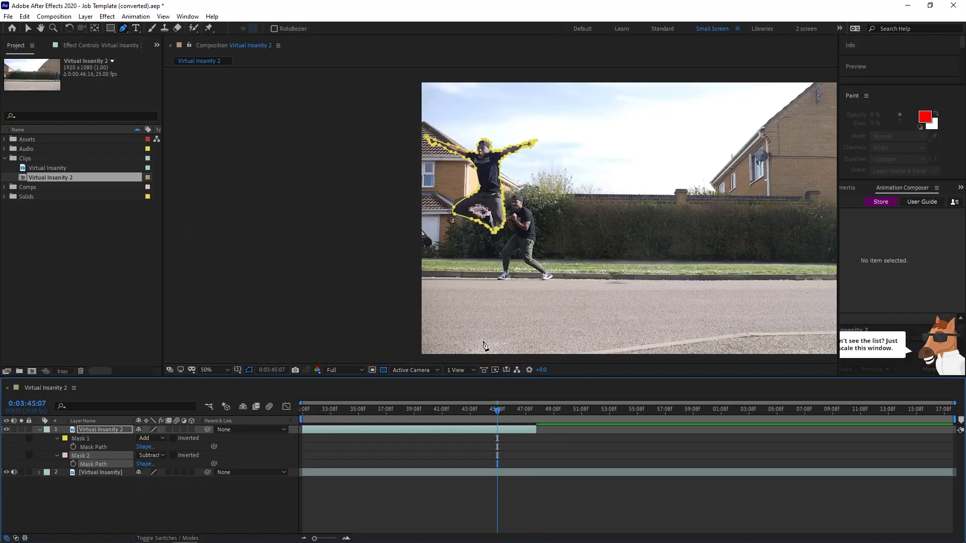
key("space")
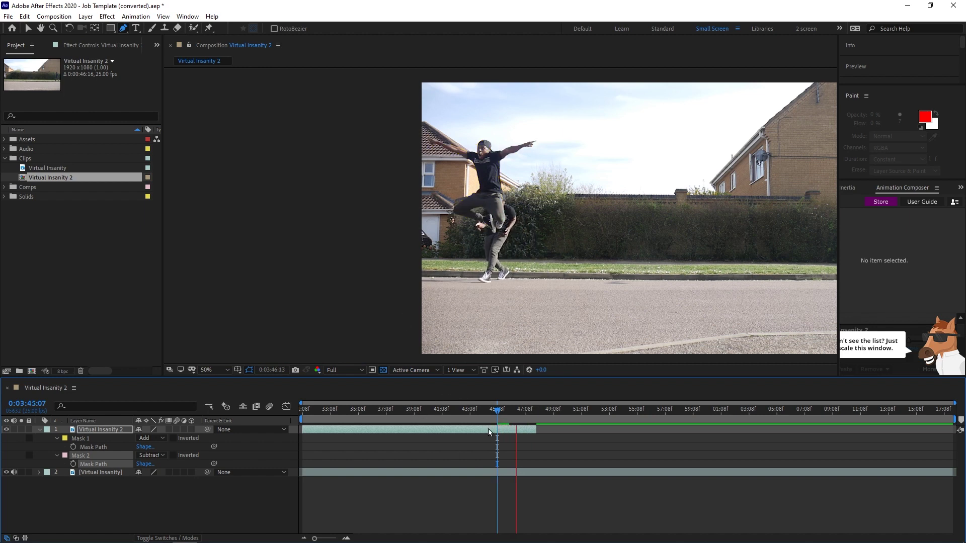
key("space")
left_click_drag(502, 415, 496, 415)
key("space")
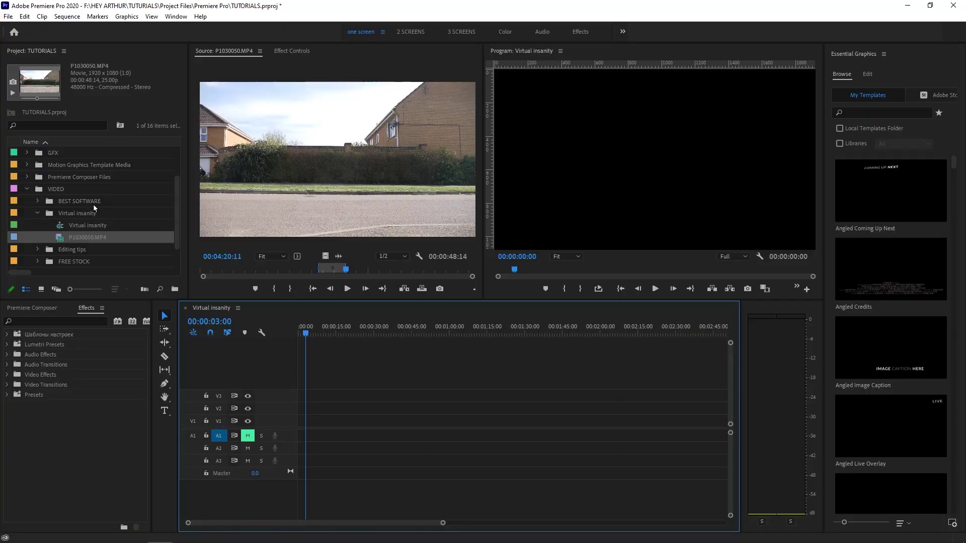
Add P1030050.MP4 to the Virtual insanity sequence and place a marker on the crouch frame
left_click_drag(88, 240, 297, 407)
left_click_drag(306, 334, 294, 352)
key("space")
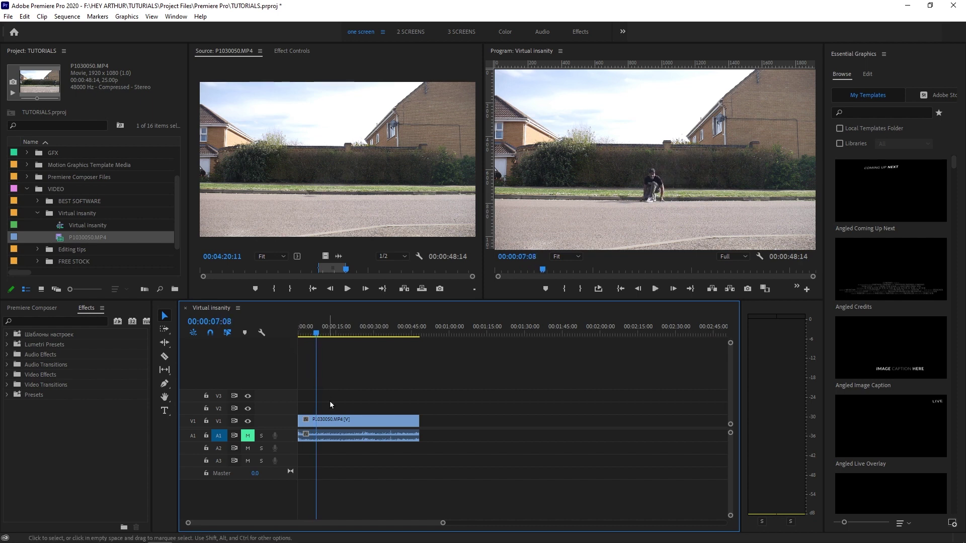
left_click(326, 421)
key("m")
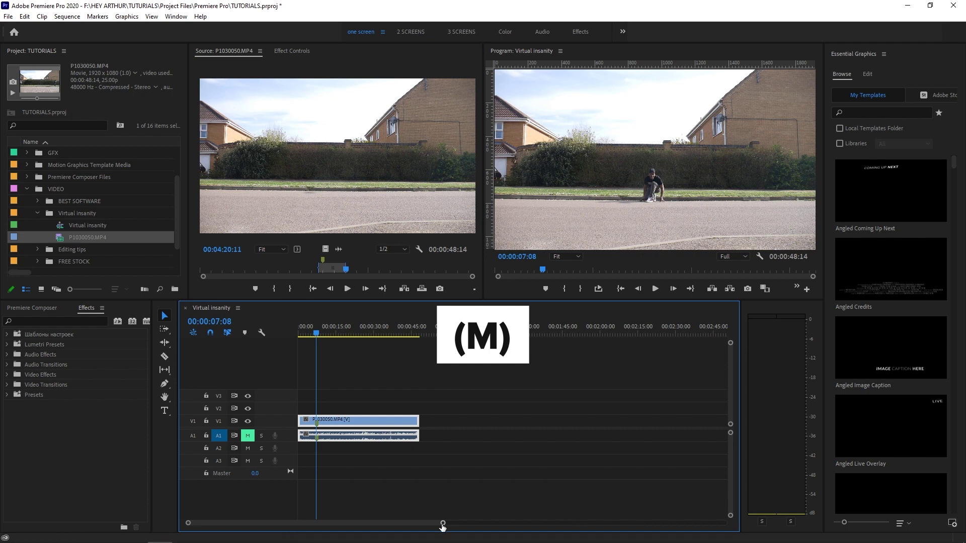
Export the 00:00:07:08 frame as a JPEG still, then mark and export the 00:00:22:24 frame
left_click_drag(443, 526, 280, 523)
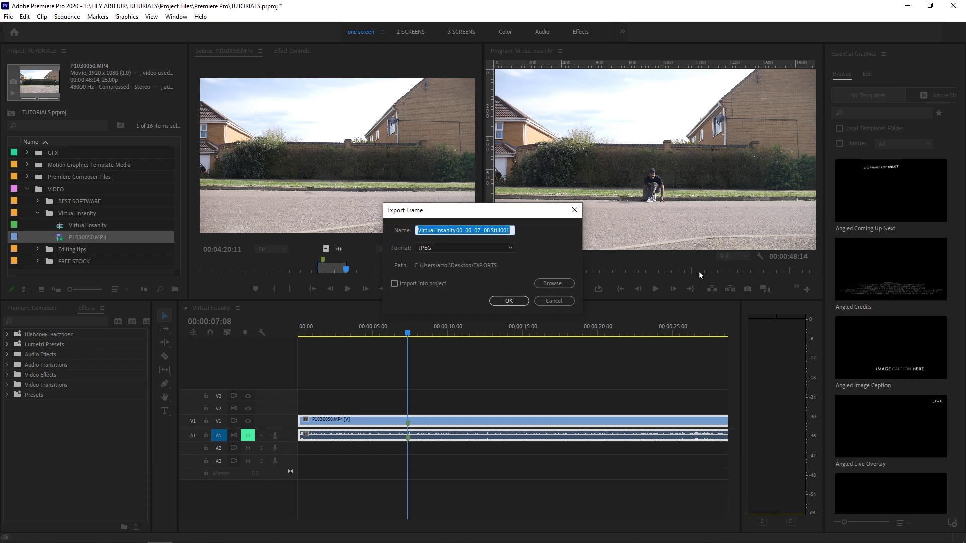
left_click(509, 301)
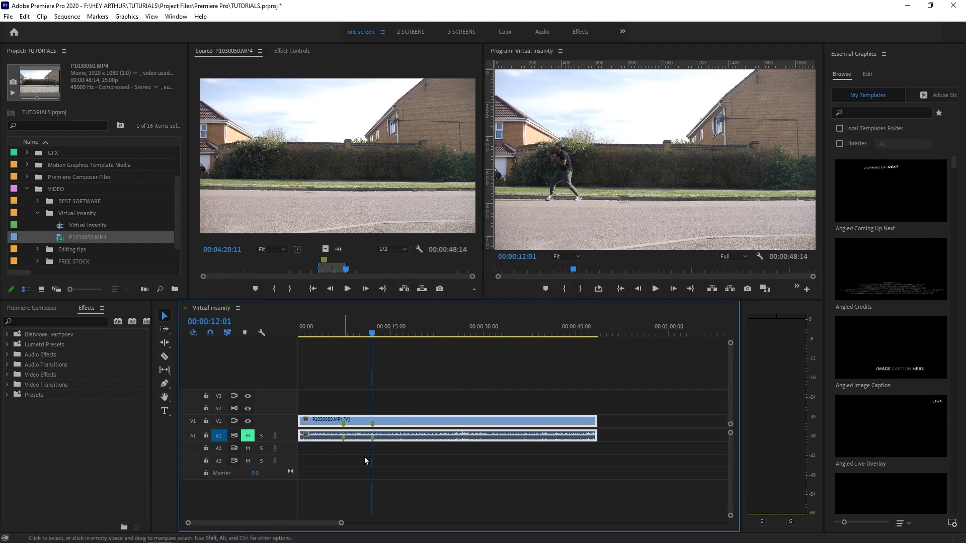
left_click_drag(395, 335, 441, 332)
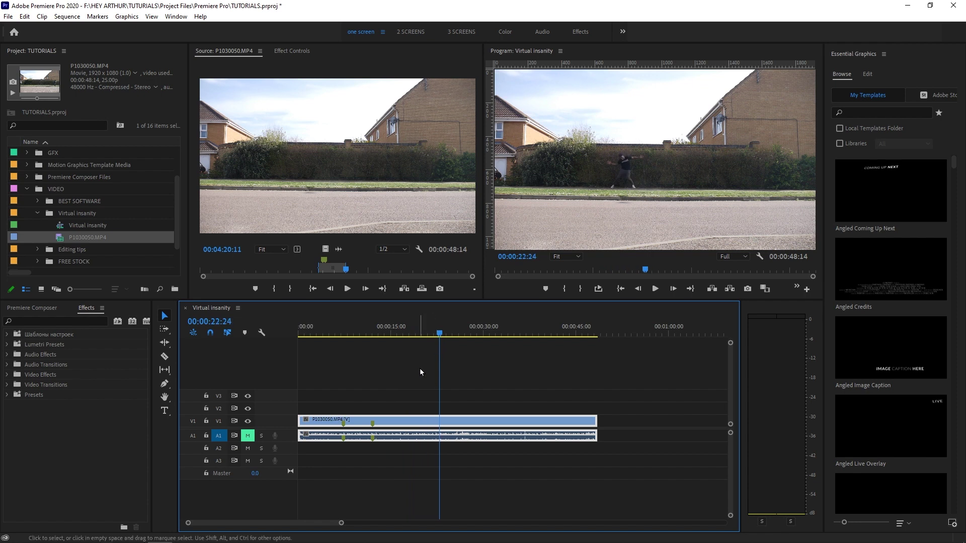
key("m")
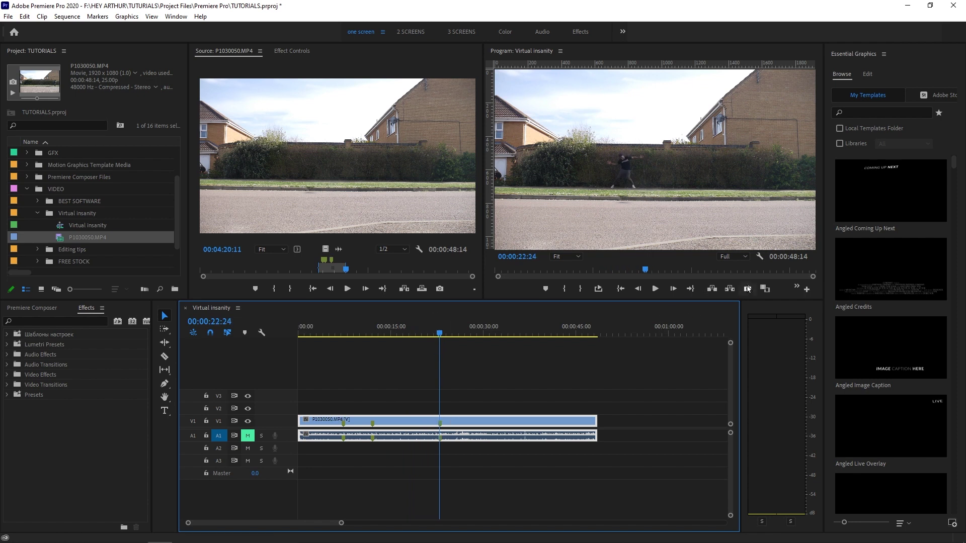
left_click(749, 289)
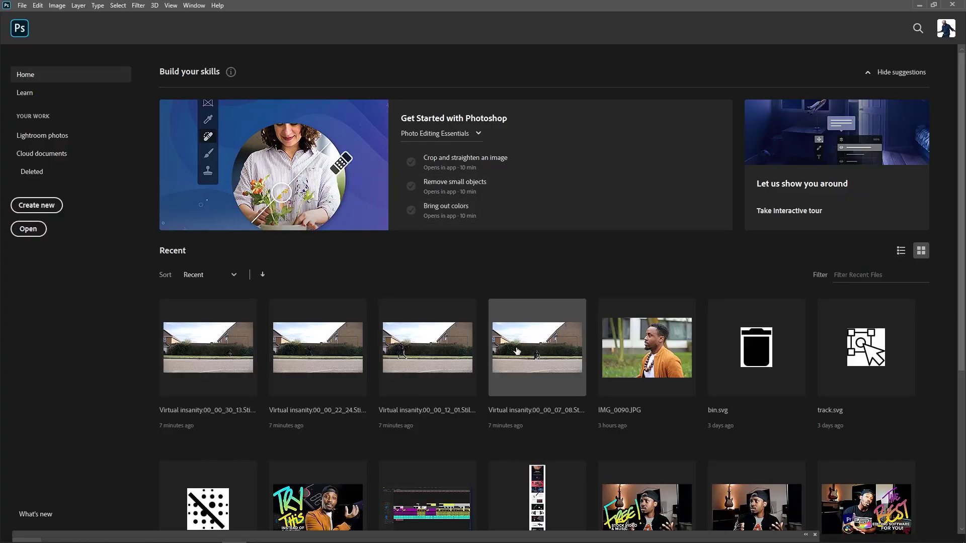
Open the Virtual insanity 00_00_07_08 Still001 file from Photoshop's Home screen
left_click(546, 351)
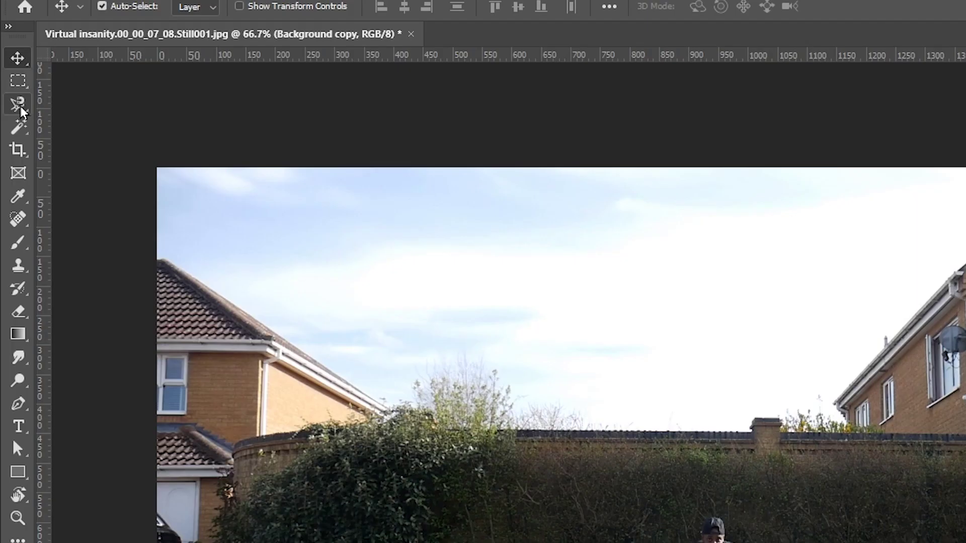
Trace a closed Magnetic Lasso selection around the crouching man while zoomed in
left_click(10, 76)
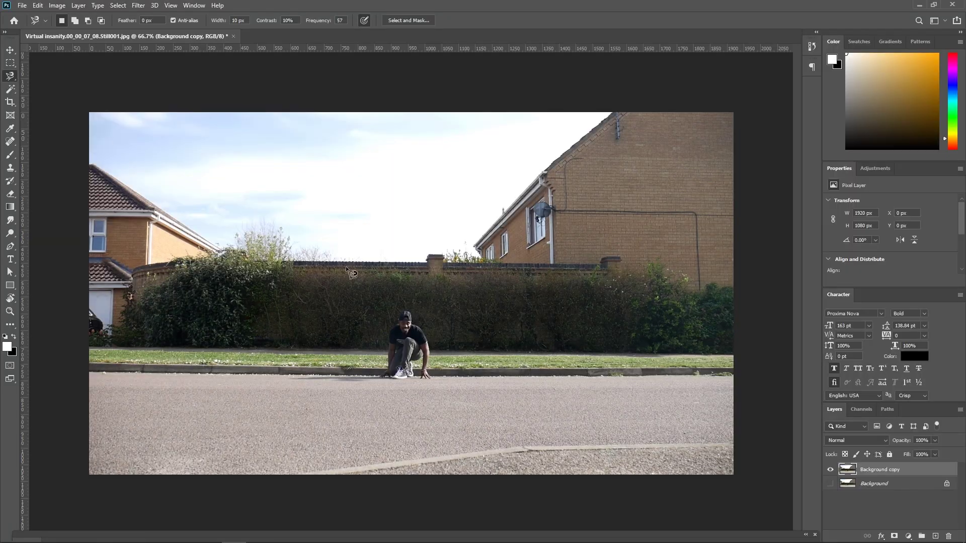
key("ctrl+plus")
key("ctrl+plus")
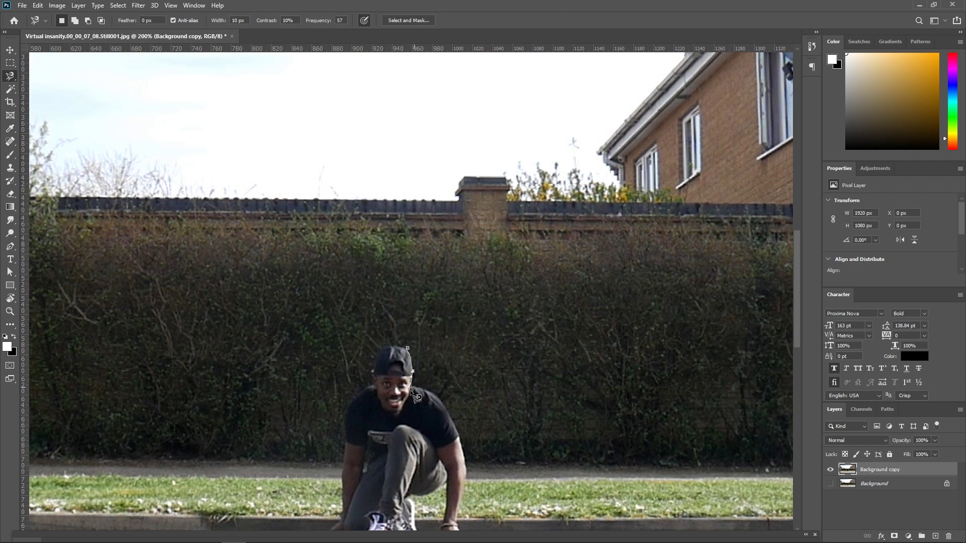
mouse_move(431, 394)
left_mouse_down()
mouse_move(464, 488)
mouse_move(460, 461)
mouse_move(497, 310)
mouse_move(493, 444)
mouse_move(482, 464)
mouse_move(441, 465)
mouse_move(449, 311)
mouse_move(369, 361)
mouse_move(375, 462)
mouse_move(228, 484)
mouse_move(170, 446)
mouse_move(124, 465)
mouse_move(192, 369)
mouse_move(203, 178)
left_mouse_up()
scroll(466, 481, "up", 3)
left_click(203, 178)
scroll(203, 179, "up", 3)
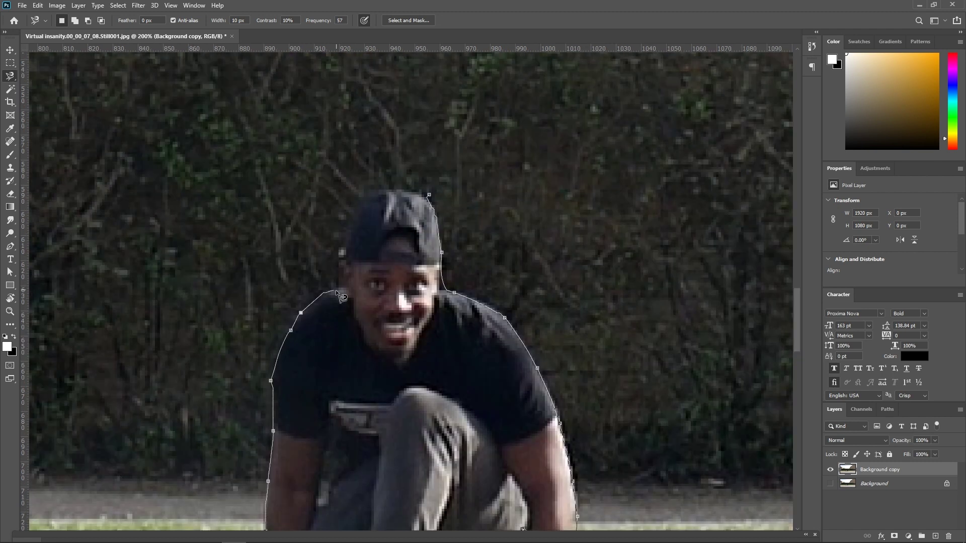
key("ctrl+minus")
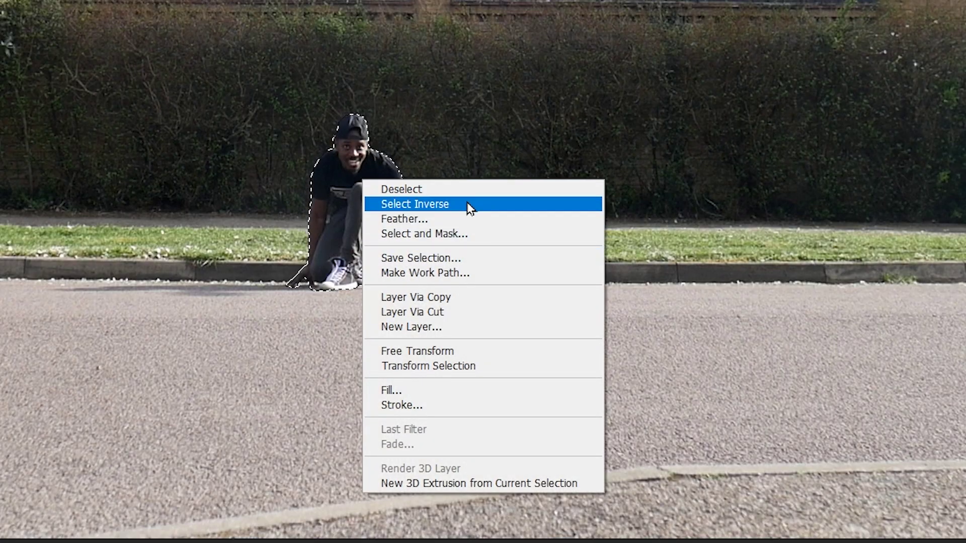
Invert the selection and delete the background around the crouching man, checking the cut-out edges
left_click(467, 207)
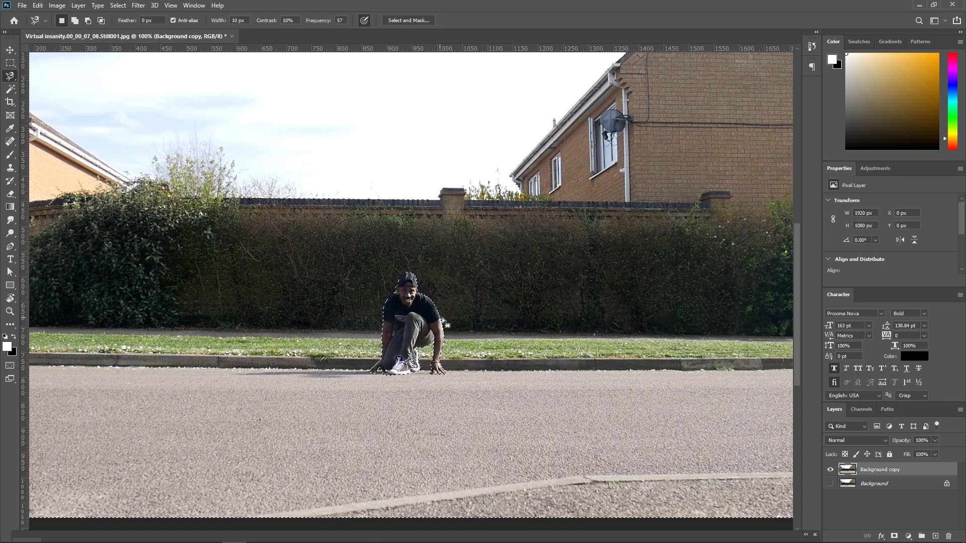
key("Delete")
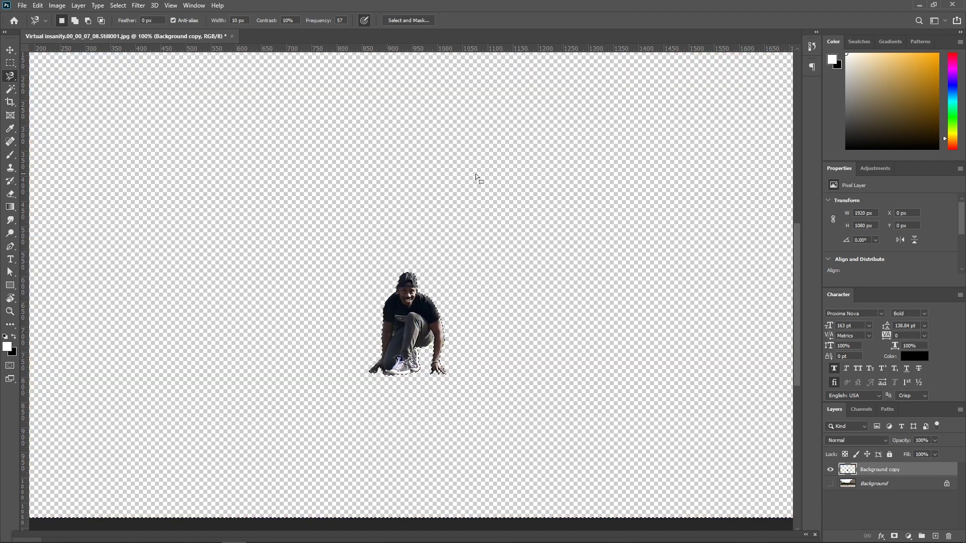
key("ctrl+minus")
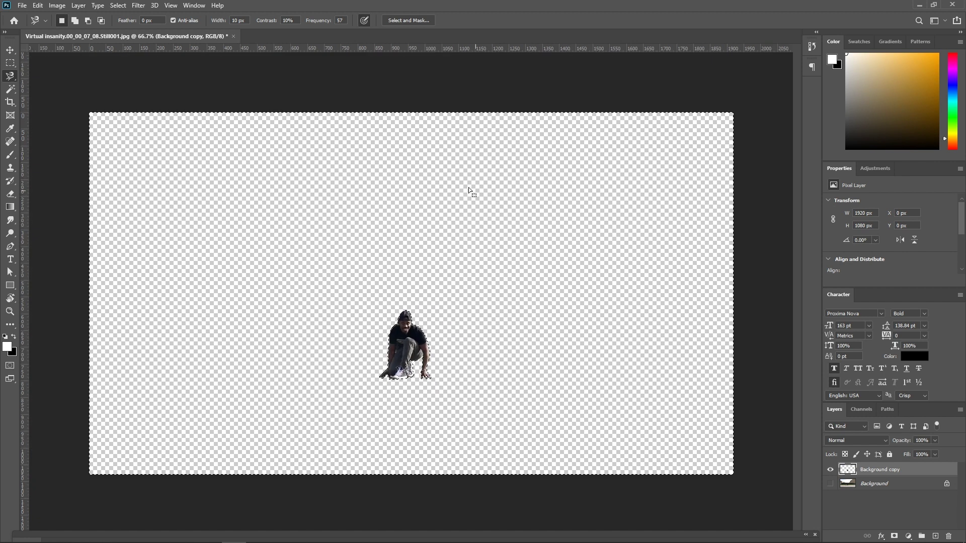
left_click(10, 52)
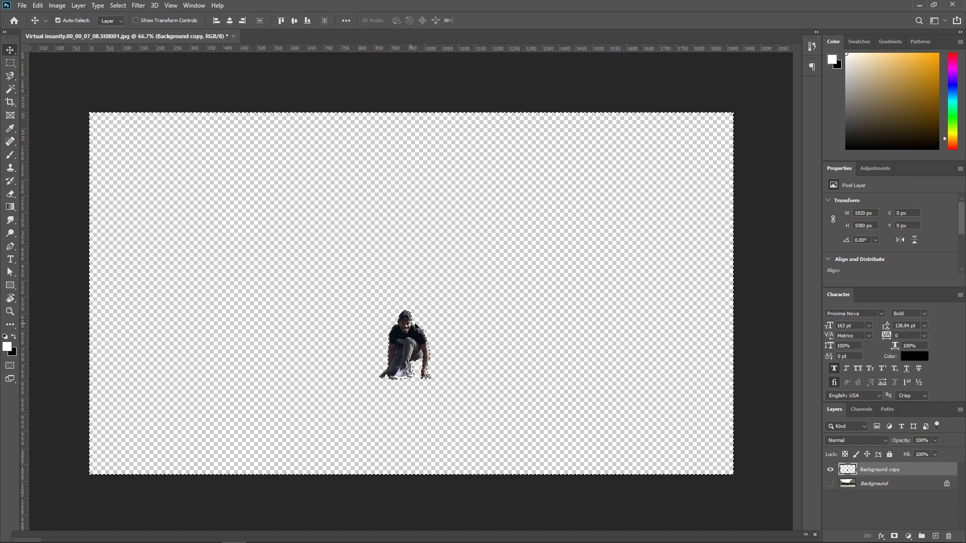
key("ctrl")
key("ctrl+plus")
key("ctrl+plus")
key("ctrl+plus")
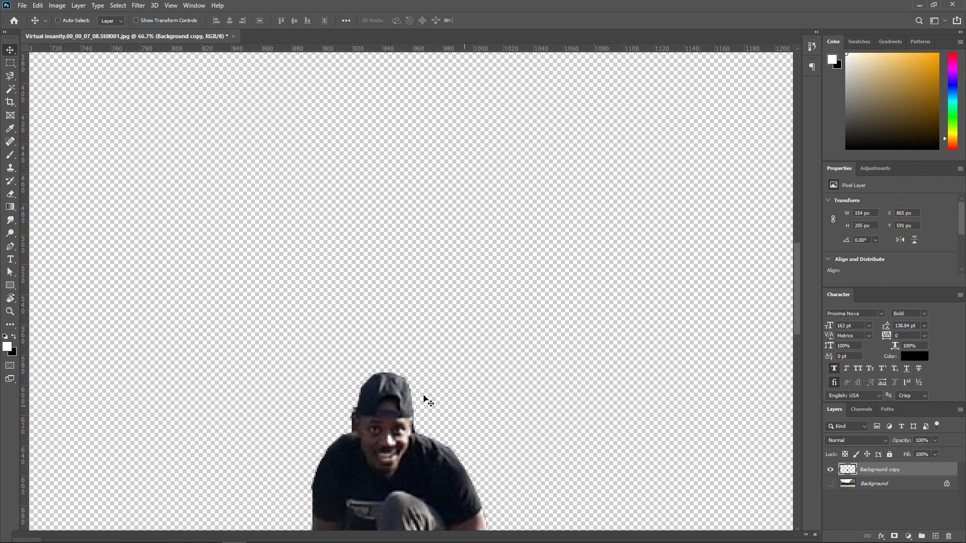
key("ctrl+minus")
key("ctrl+minus")
key("ctrl+minus")
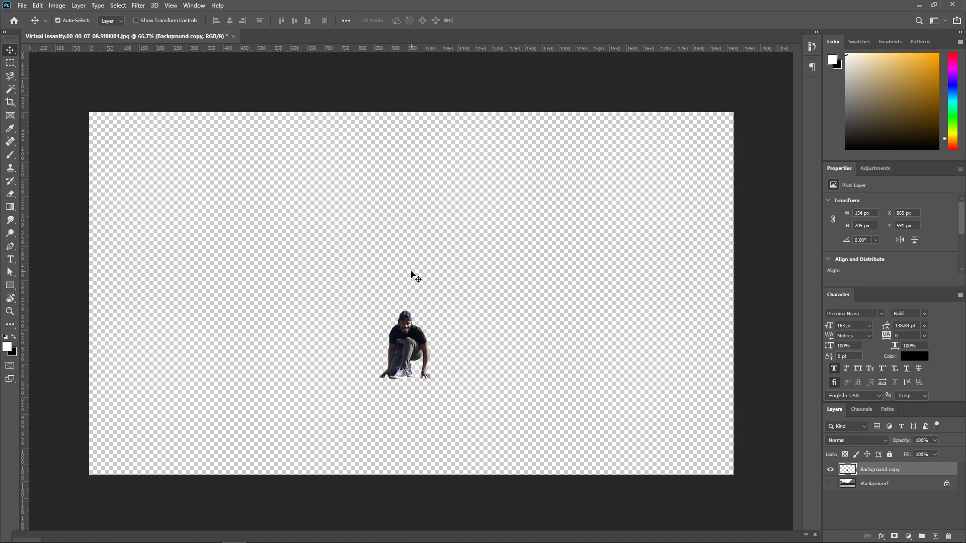
Save the transparent cut-out as a PNG in the EXPORTS folder
left_click(22, 6)
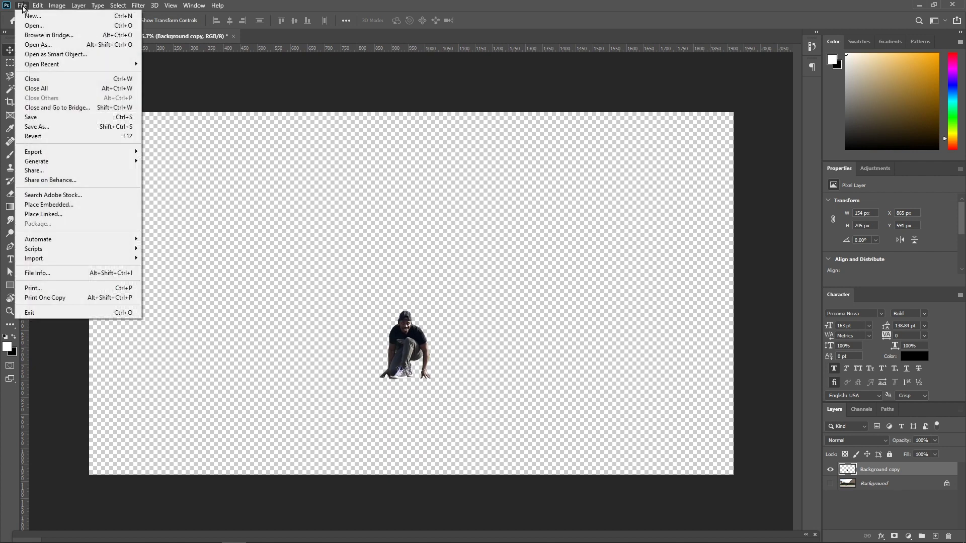
left_click(55, 127)
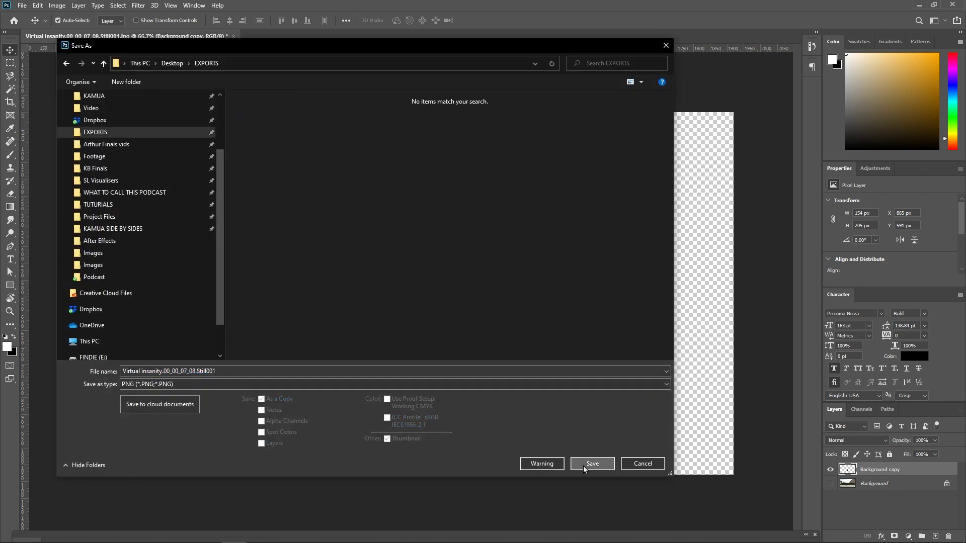
left_click(584, 466)
left_click(536, 179)
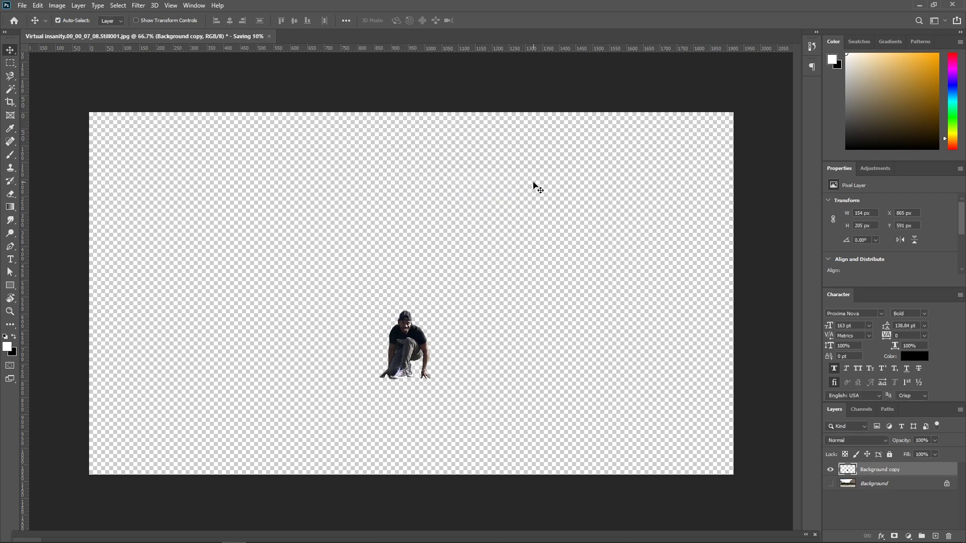
Back in Premiere, place the crouching-man PNG on the V2 track above the walking footage
mouse_move(403, 539)
key("alt+Tab")
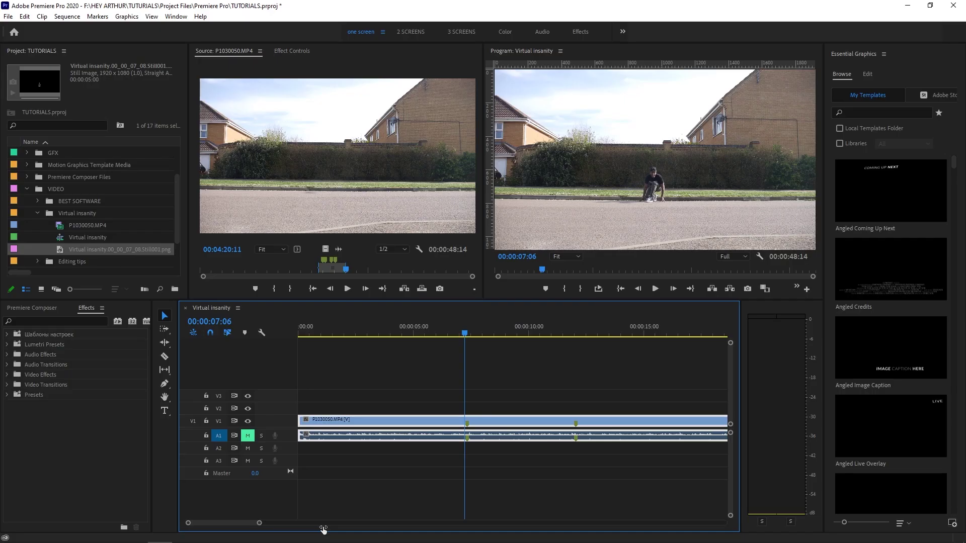
scroll(349, 355, "down", 4)
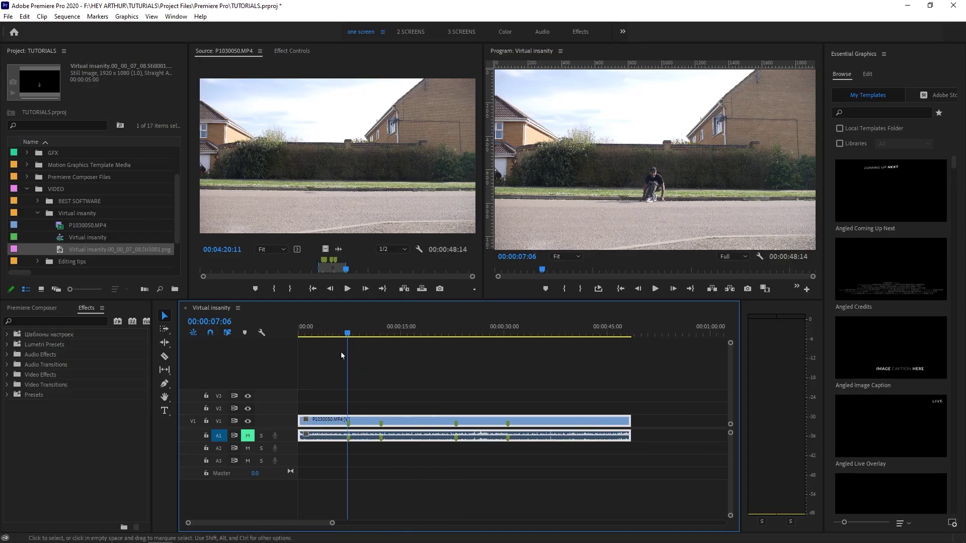
left_click_drag(70, 249, 350, 413)
left_click(335, 333)
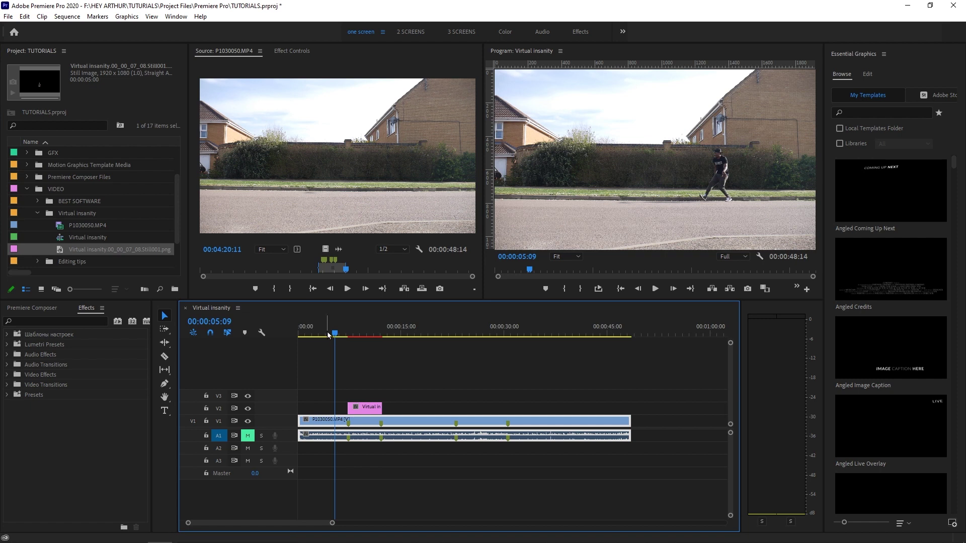
Trim the PNG clip to start at 00:00 and play the sequence from the beginning
left_click_drag(328, 335, 344, 354)
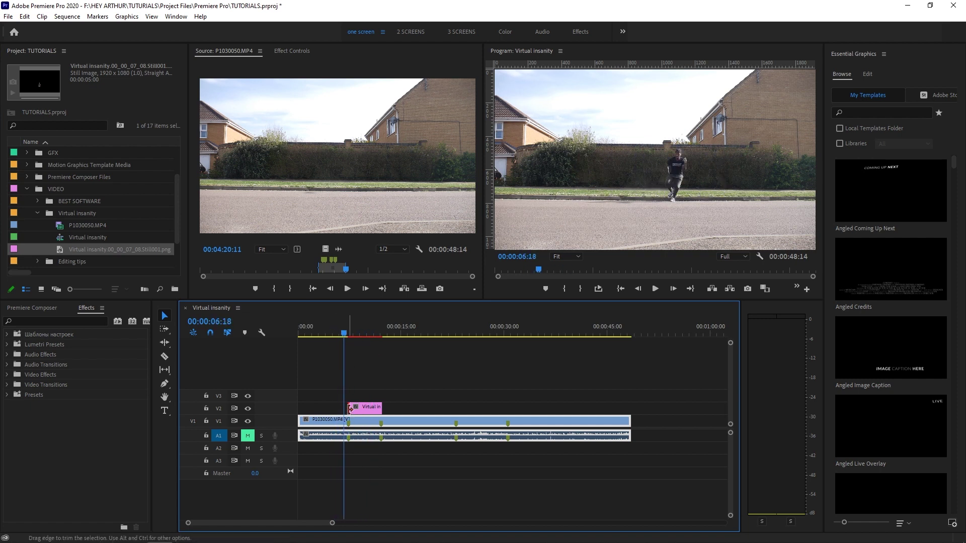
left_click_drag(351, 409, 299, 408)
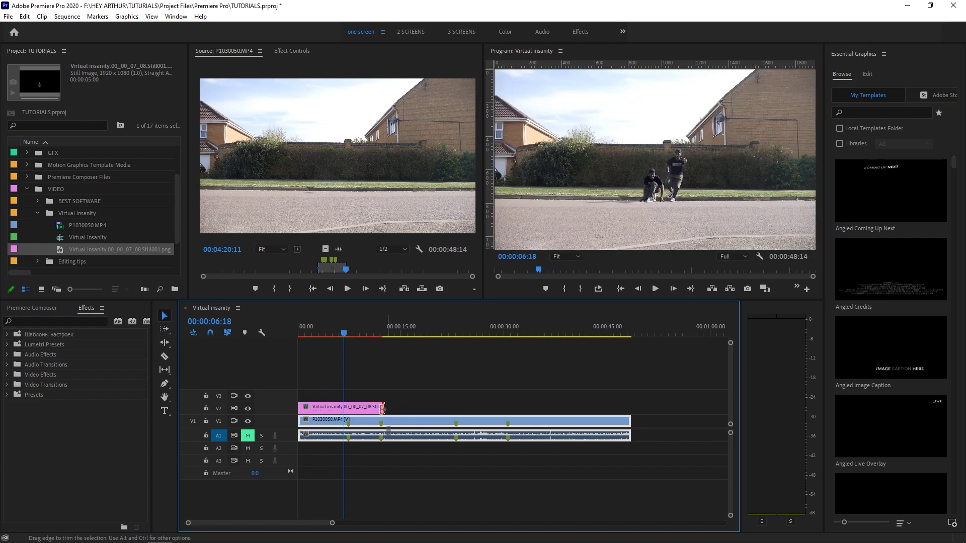
left_click_drag(382, 409, 347, 409)
key("Home")
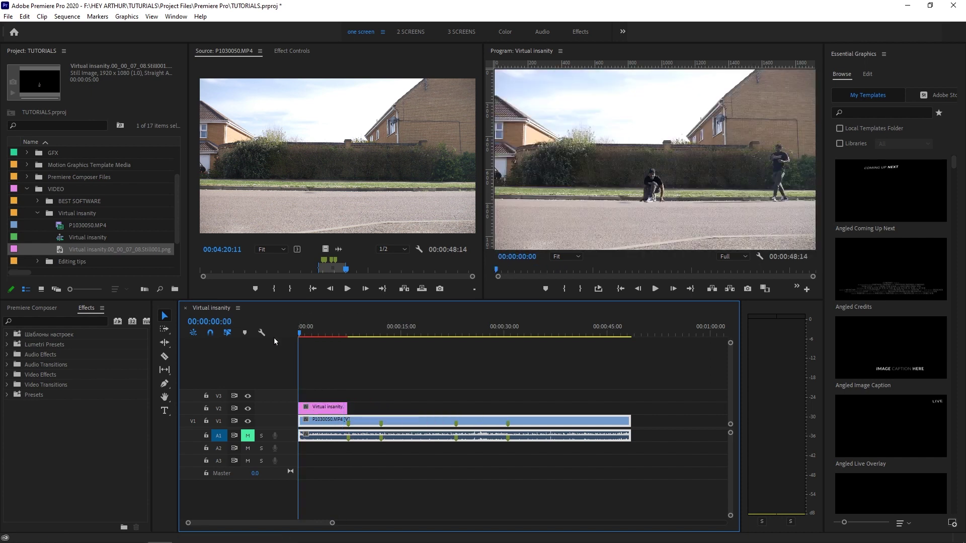
key("space")
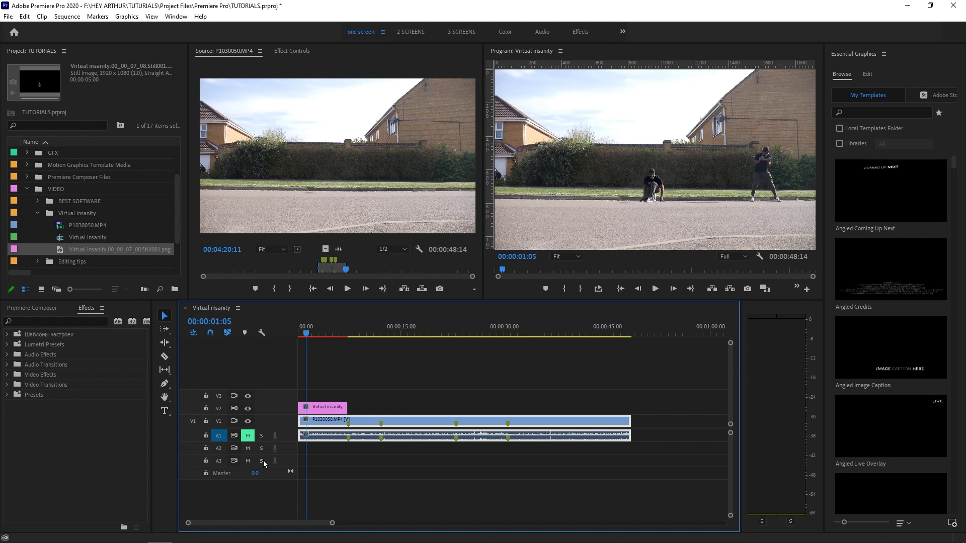
key("space")
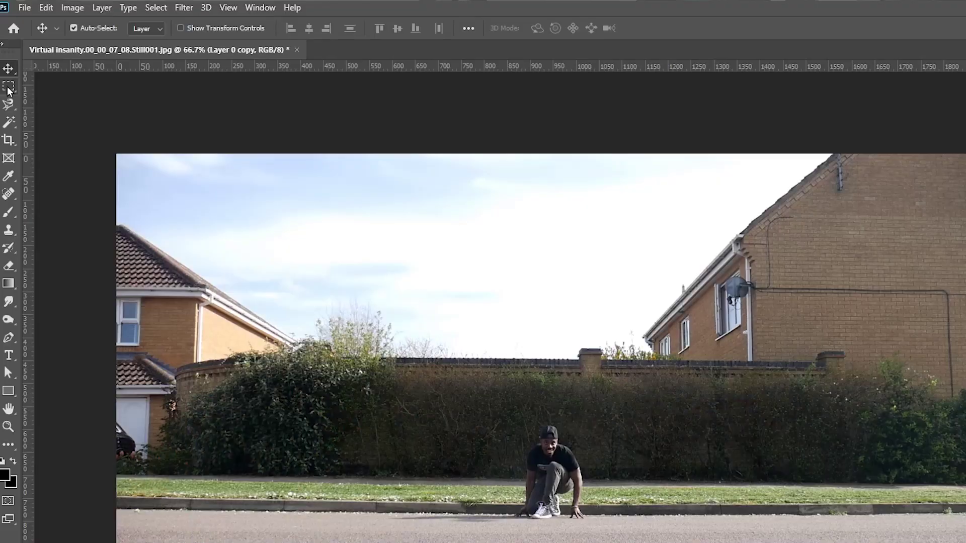
Open Select and Mask and zoom in on the crouching man in the still
left_click(540, 29)
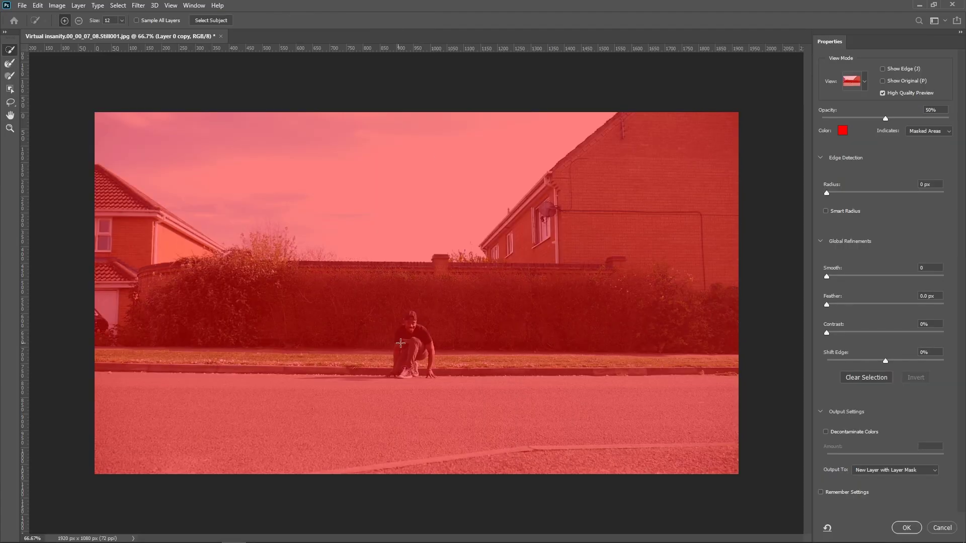
scroll(414, 342, "up", 4)
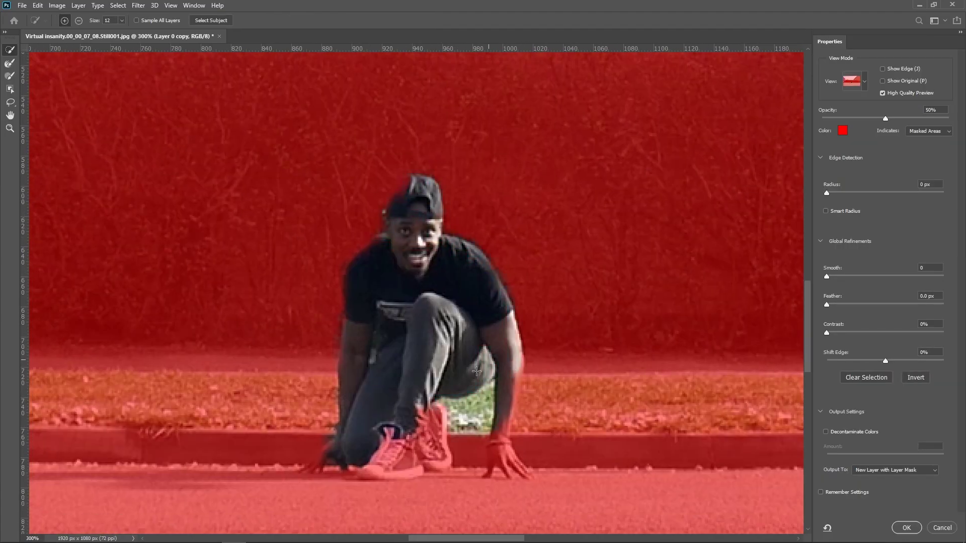